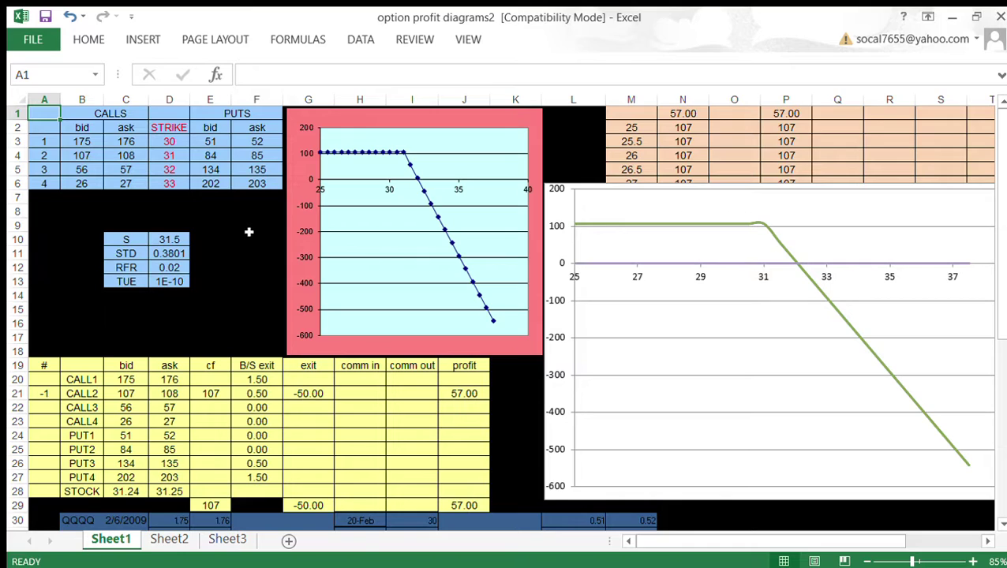
- Change the CALL2 quantity in A21 to 1, turning profit to -58.00
{"action": "left_click", "coordinate": [47, 394]}
{"action": "type", "text": "1"}
{"action": "key", "text": "Return"}
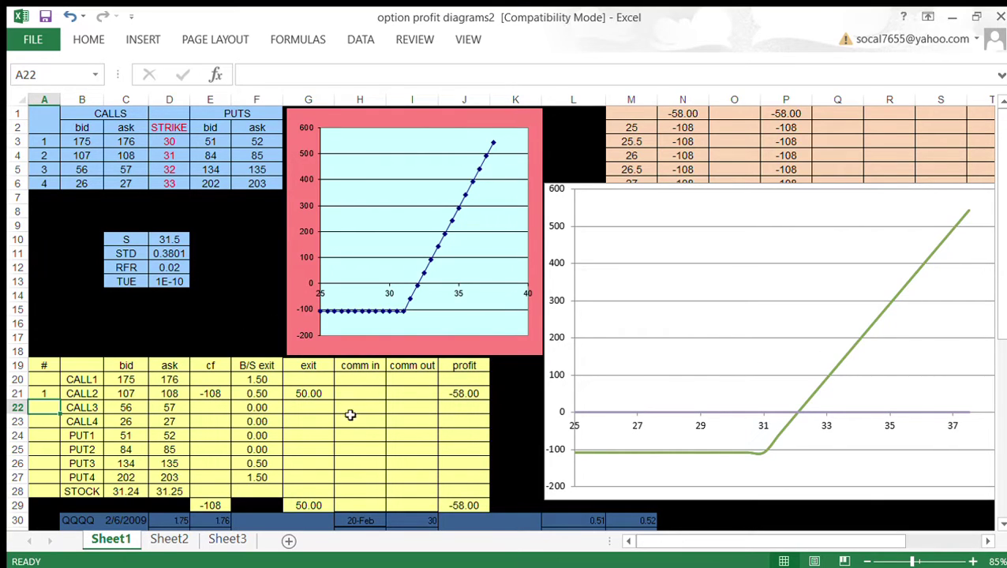
- Set the CALL2 quantity in A21 back to -1, restoring a 57.00 profit
{"action": "left_click", "coordinate": [45, 393]}
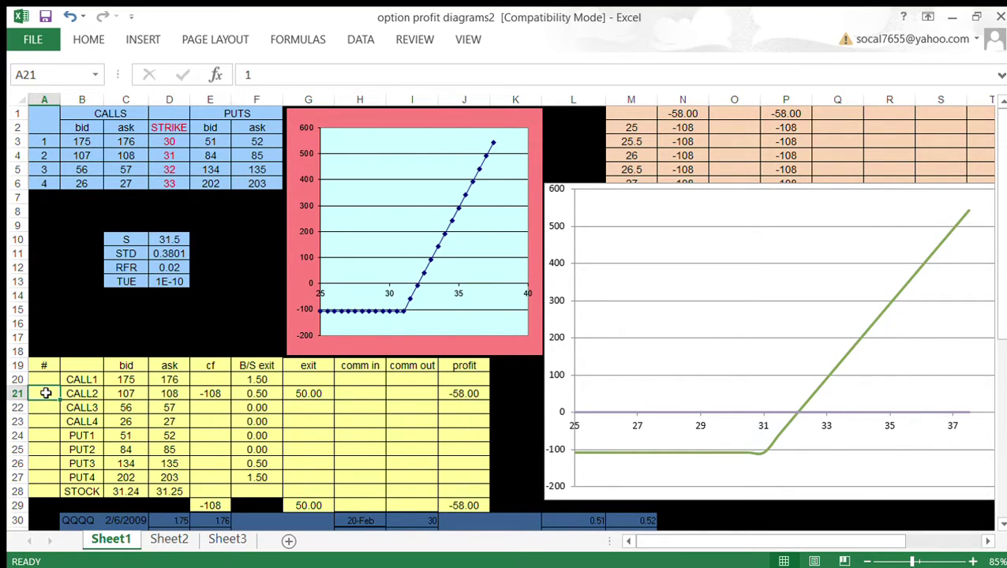
{"action": "type", "text": "-1"}
{"action": "key", "text": "Return"}
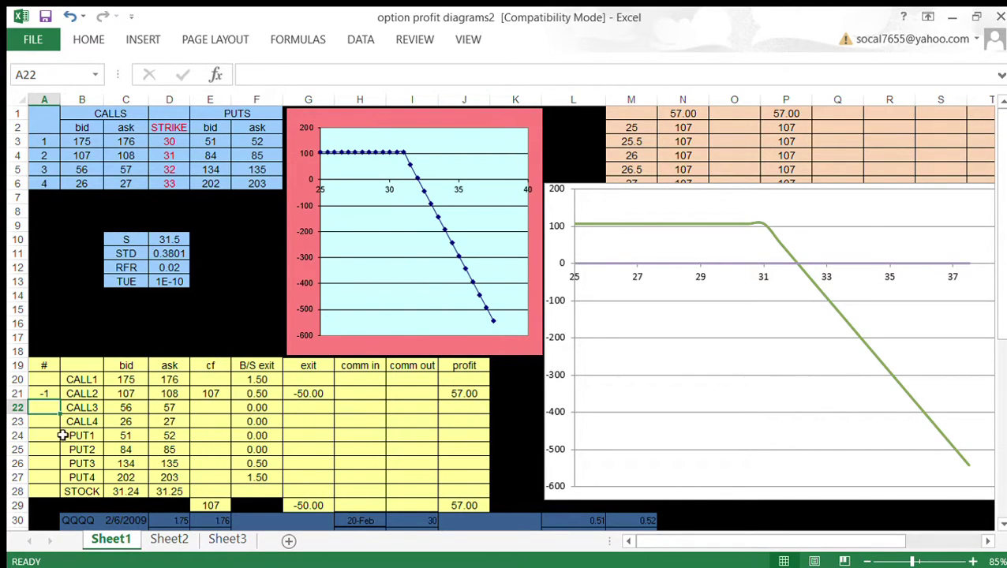
{"action": "left_click", "coordinate": [46, 393]}
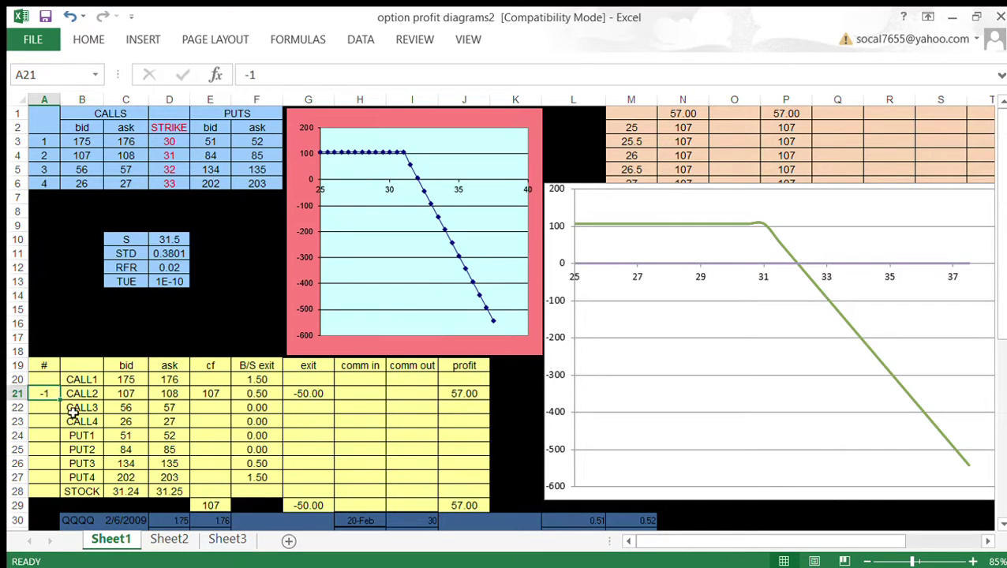
- Enter 1 for PUT3 in A26 and clear CALL2 in A21, giving -85.00 profit
{"action": "left_click", "coordinate": [46, 464]}
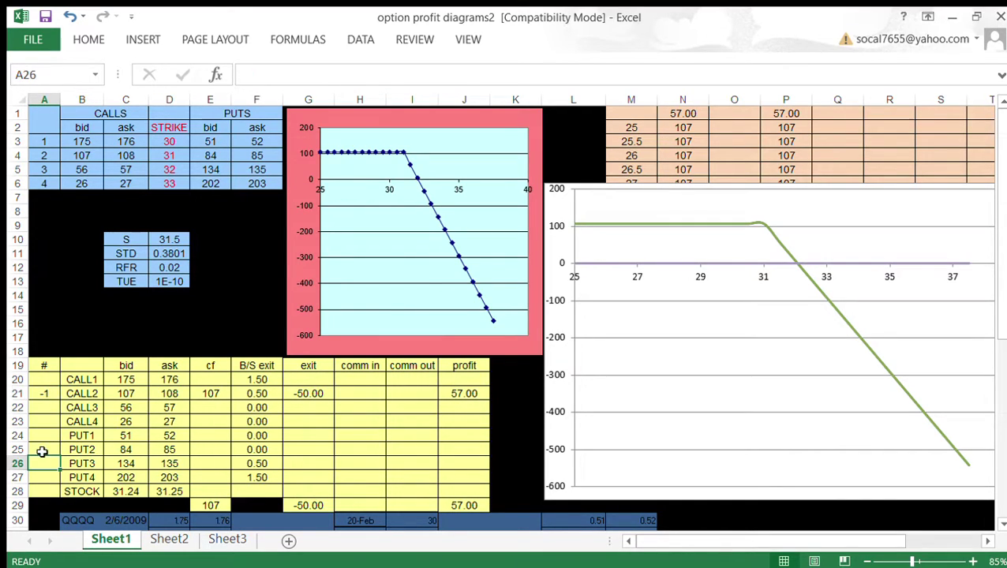
{"action": "type", "text": "1"}
{"action": "key", "text": "Return"}
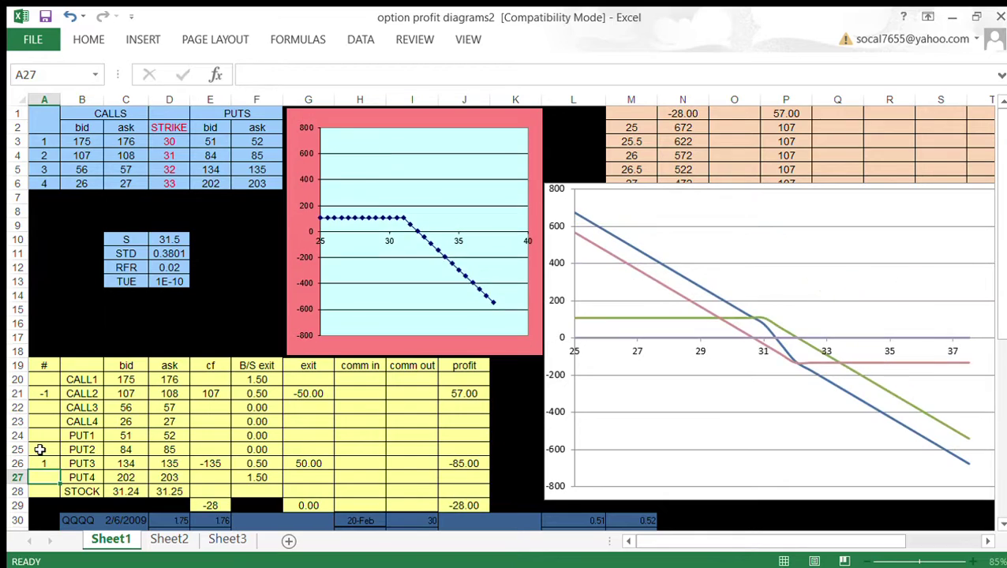
{"action": "left_click", "coordinate": [45, 394]}
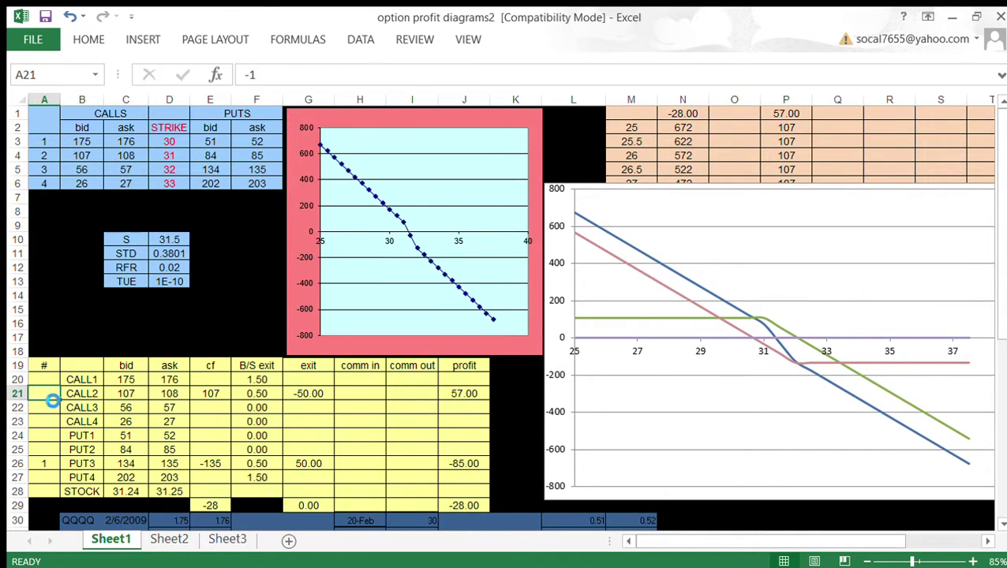
{"action": "key", "text": "Delete"}
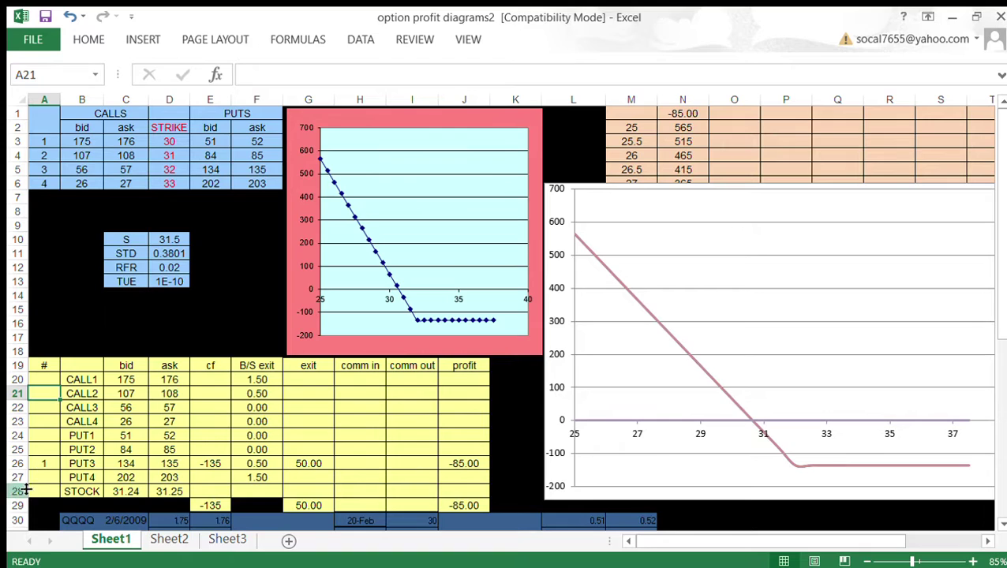
- Change the PUT3 quantity in A26 to -1 for a short put with 84.00 profit
{"action": "left_click", "coordinate": [39, 462]}
{"action": "type", "text": "-1"}
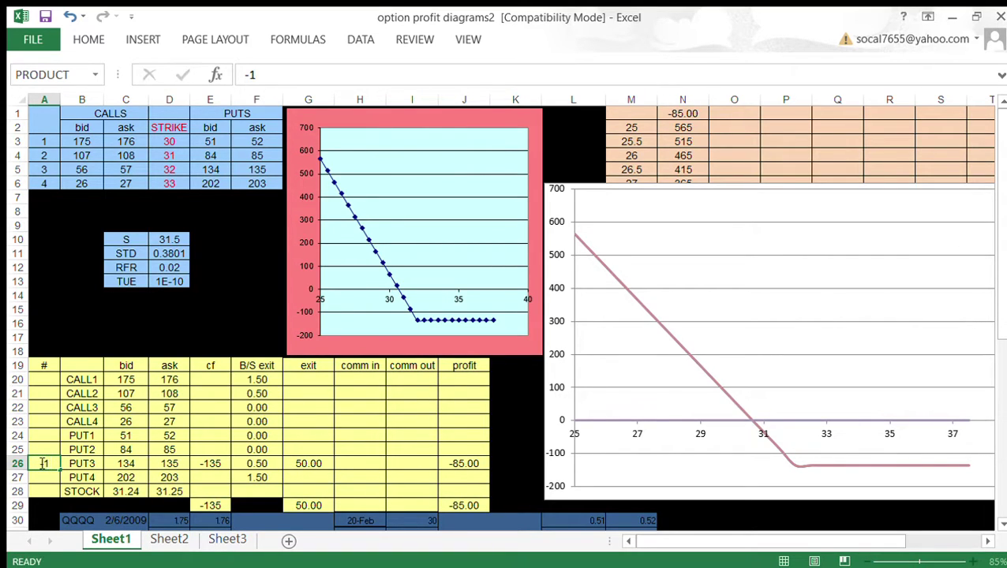
{"action": "key", "text": "Return"}
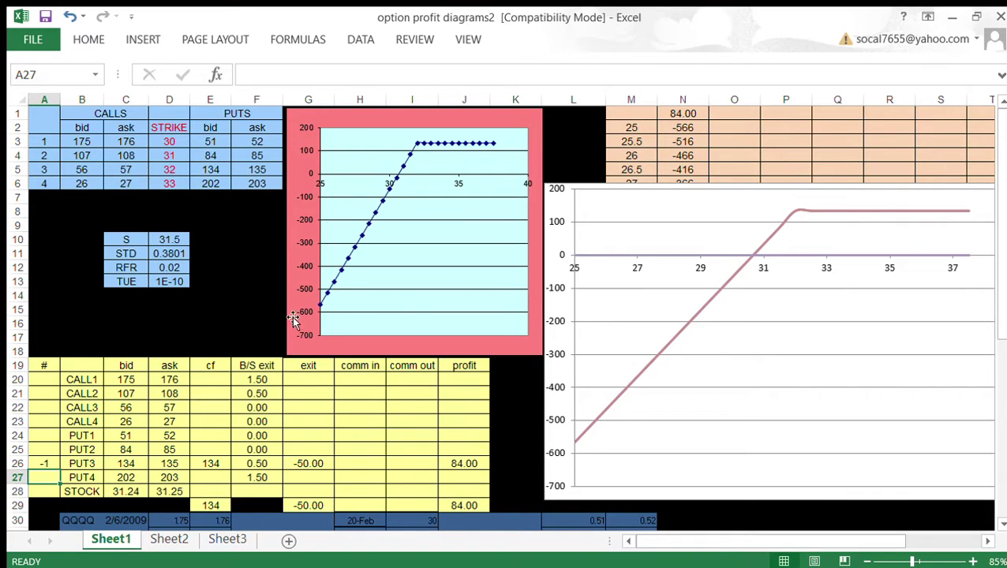
- Set the stock price S in D10 to 31.24, dropping profit to 58.00
{"action": "left_click", "coordinate": [175, 240]}
{"action": "type", "text": "32"}
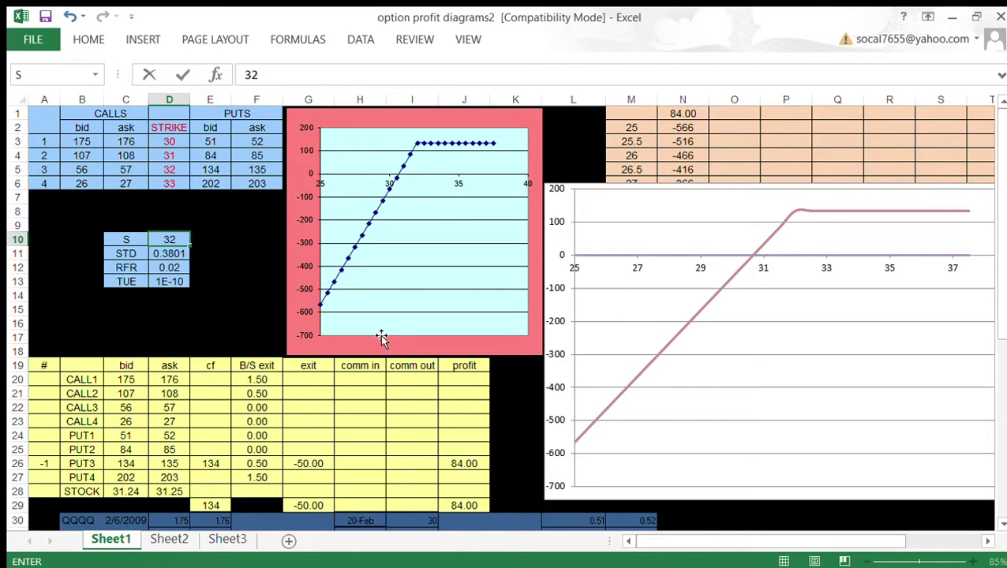
{"action": "key", "text": "BackSpace"}
{"action": "type", "text": "1.24"}
{"action": "key", "text": "Return"}
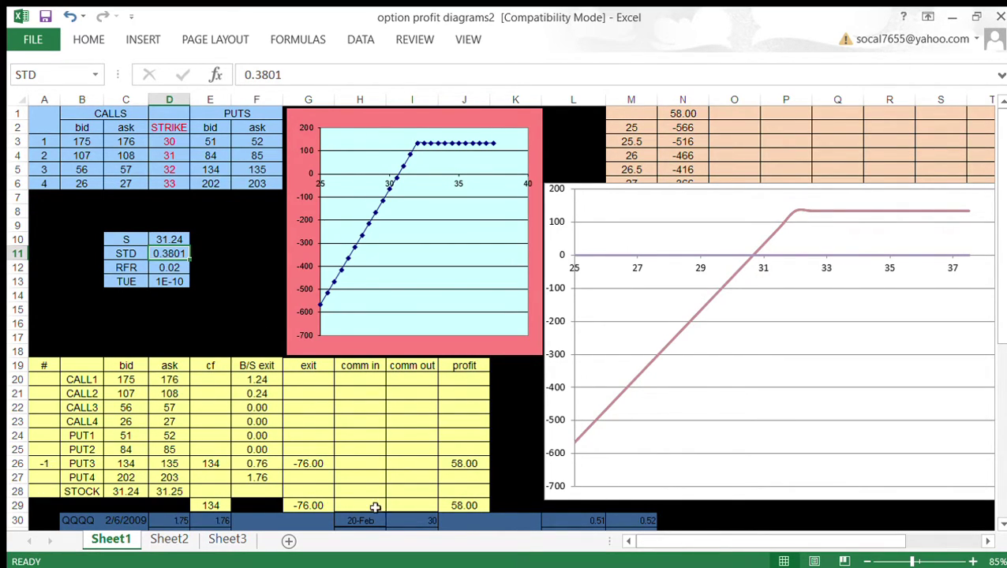
- Clear the short PUT3 quantity in A26
{"action": "left_click", "coordinate": [41, 465]}
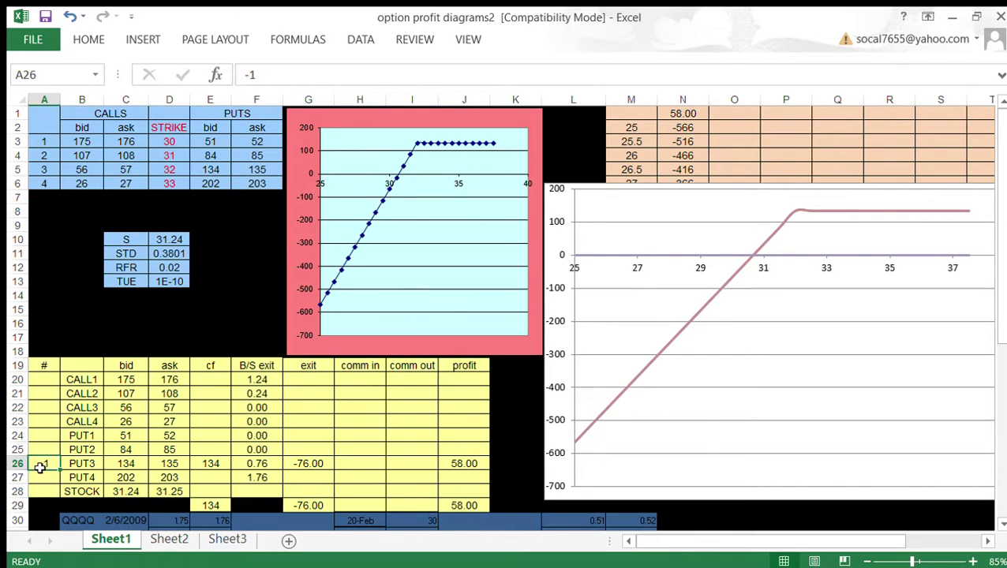
{"action": "key", "text": "Delete"}
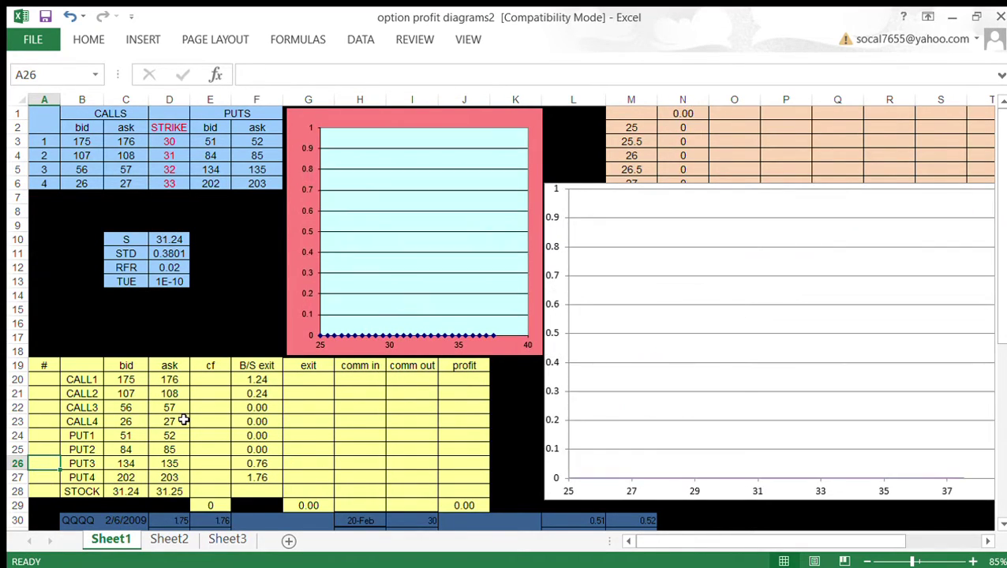
{"action": "left_click", "coordinate": [176, 320]}
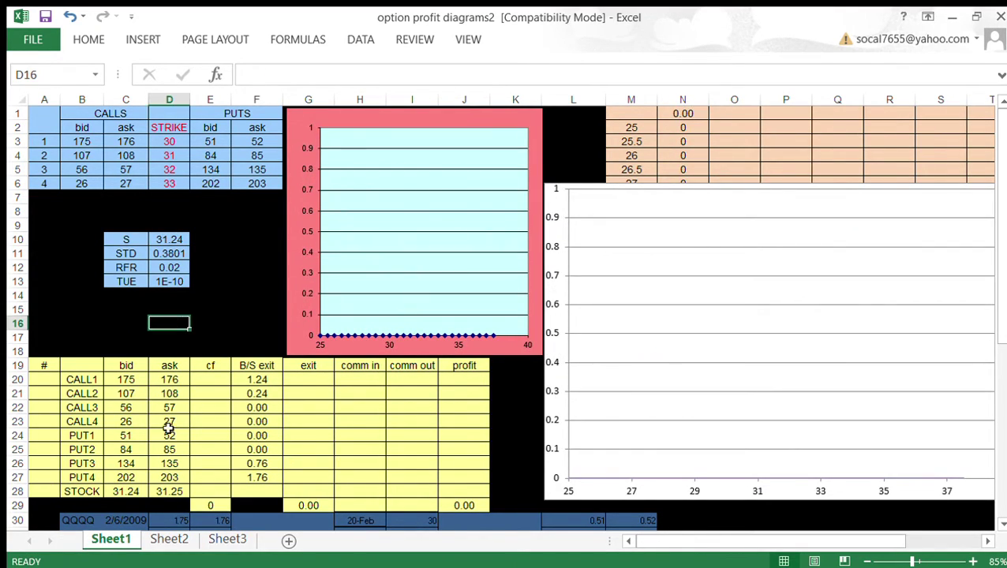
- Enter -1 for CALL2 in A21, giving a -24.00 exit and 83.00 profit
{"action": "left_click", "coordinate": [47, 397]}
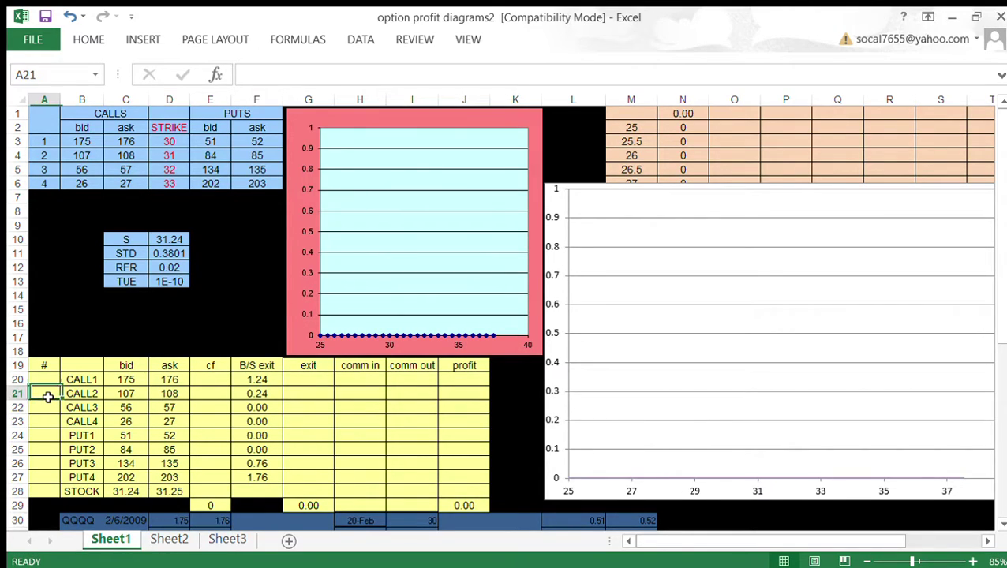
{"action": "type", "text": "-1"}
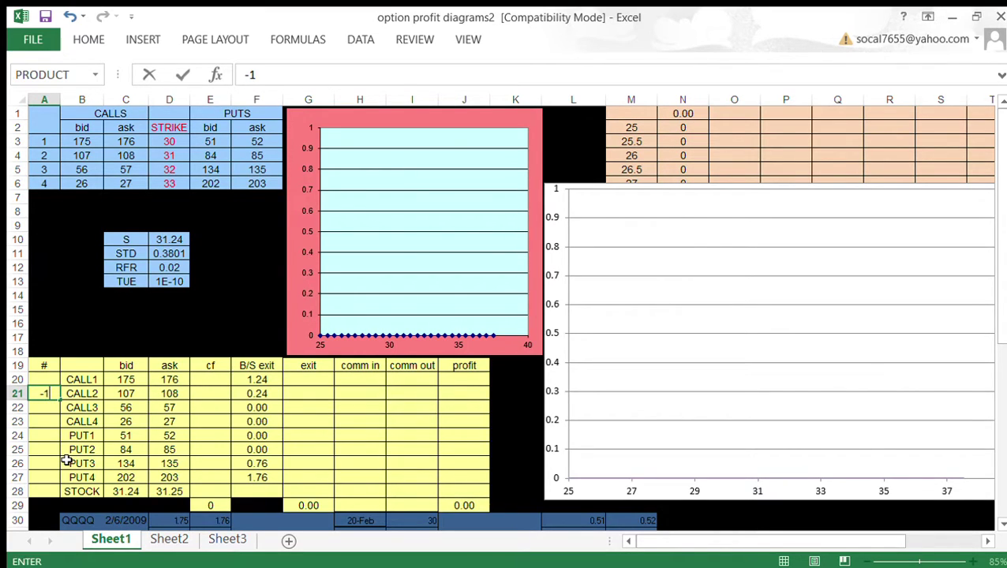
{"action": "key", "text": "Return"}
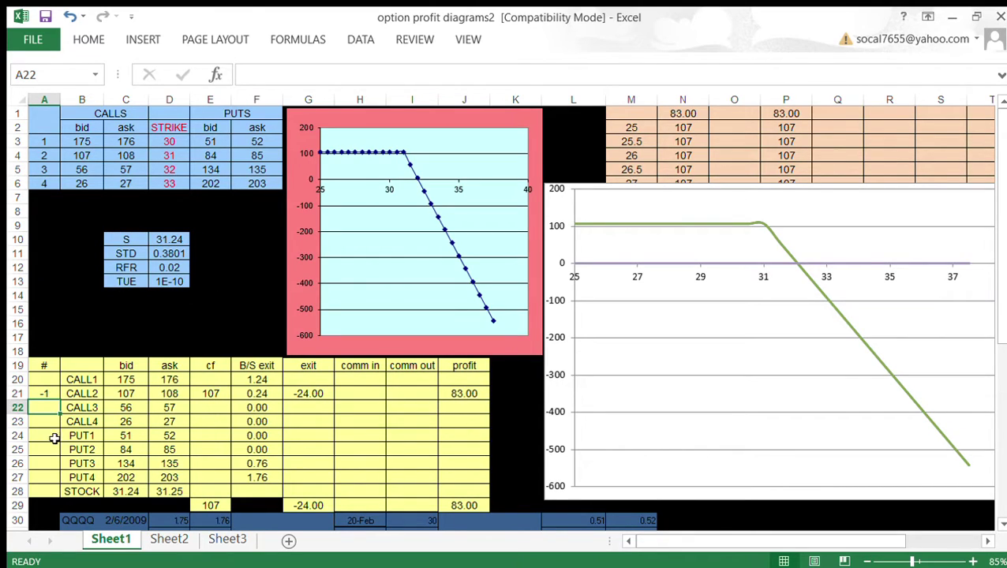
{"action": "left_click", "coordinate": [50, 395]}
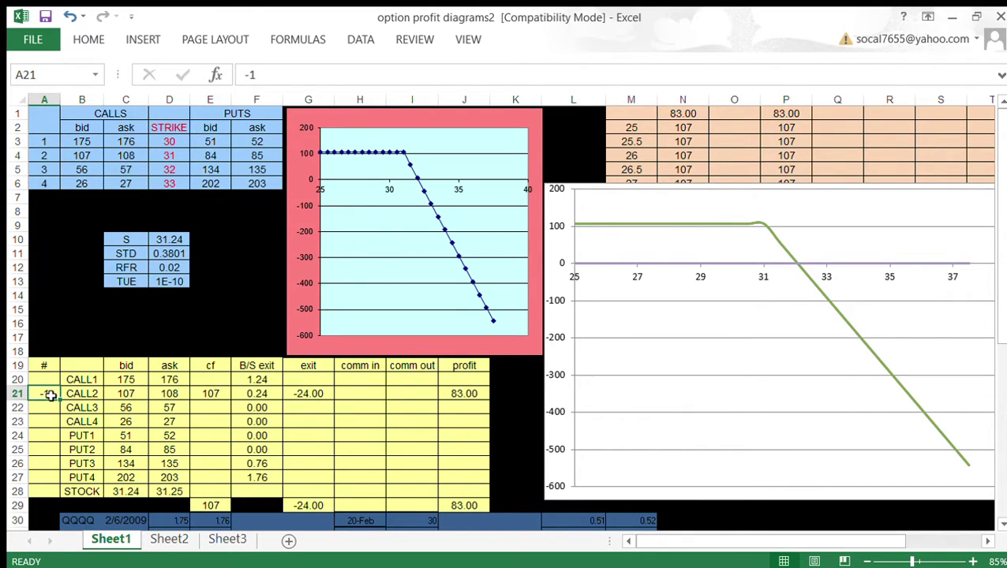
- Clear the CALL2 quantity so all profits read 0, then begin entering -1 for CALL3 in A22
{"action": "key", "text": "Delete"}
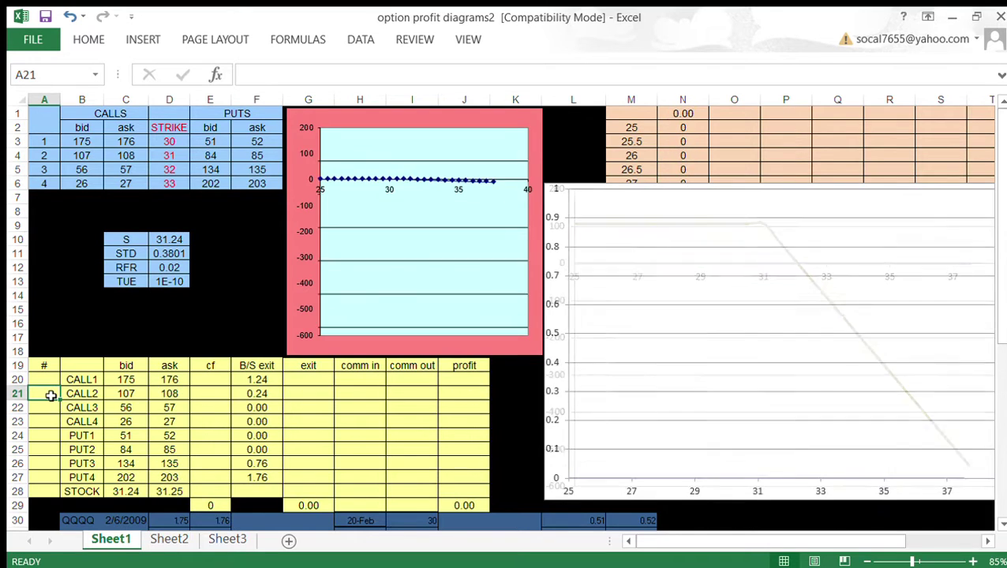
{"action": "left_click", "coordinate": [234, 278]}
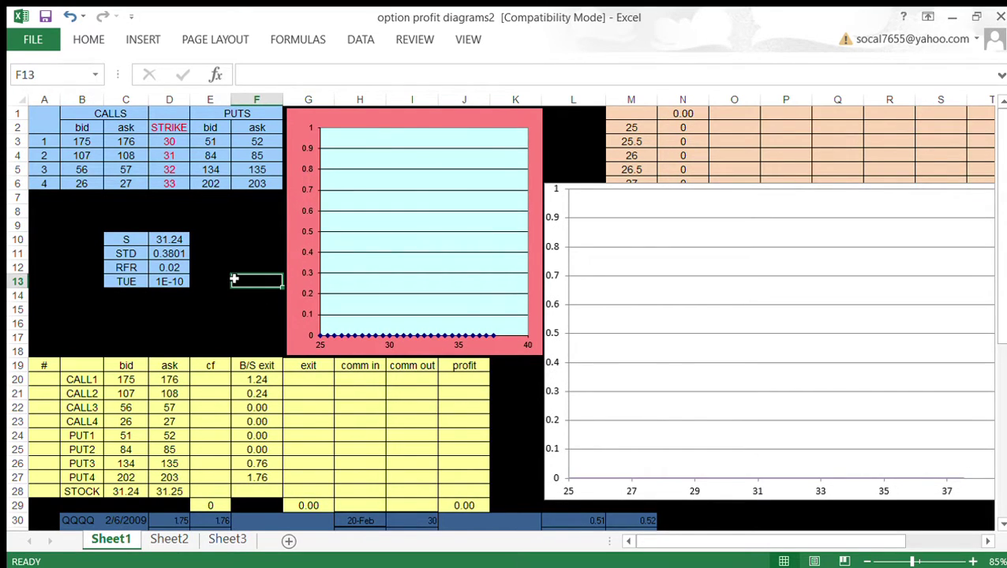
{"action": "left_click", "coordinate": [37, 409]}
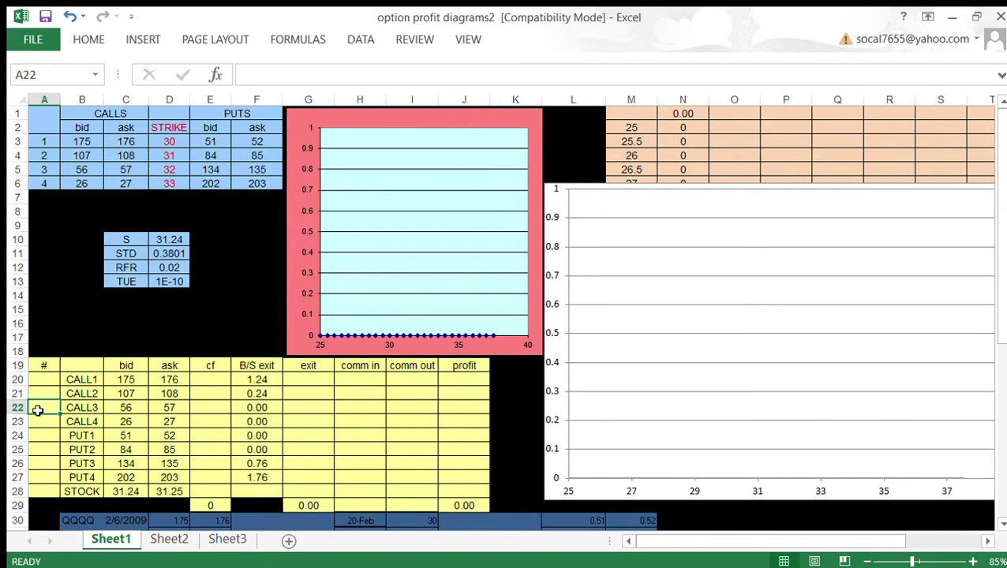
{"action": "key", "text": "End"}
{"action": "type", "text": "1"}
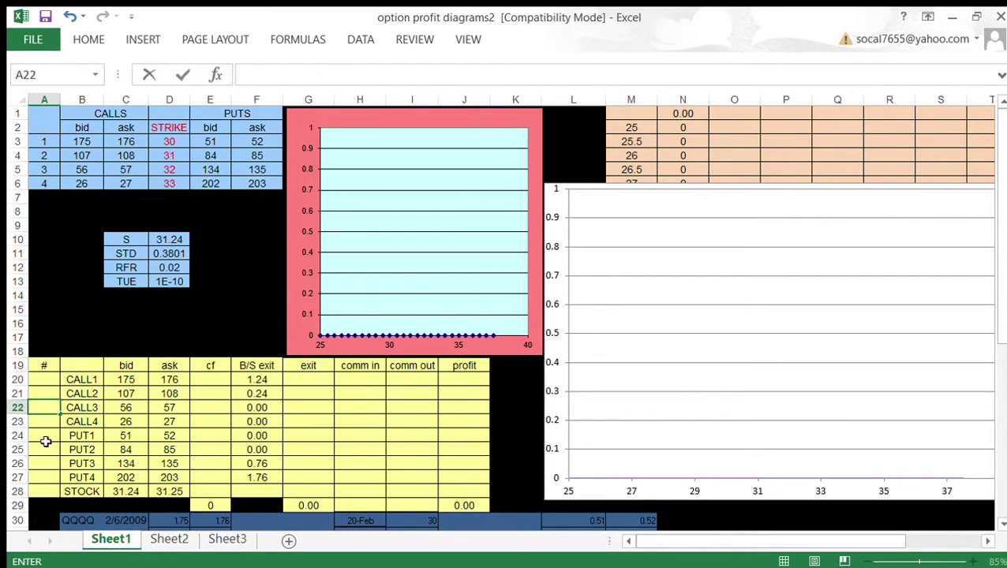
{"action": "type", "text": "-1"}
- Commit -1 for CALL3 and -1 for PUT3, forming a short 32 straddle with 114.00 profit
{"action": "key", "text": "Return"}
{"action": "left_click", "coordinate": [46, 440]}
{"action": "left_click", "coordinate": [49, 446]}
{"action": "key", "text": "Down"}
{"action": "type", "text": "-1"}
{"action": "key", "text": "Return"}
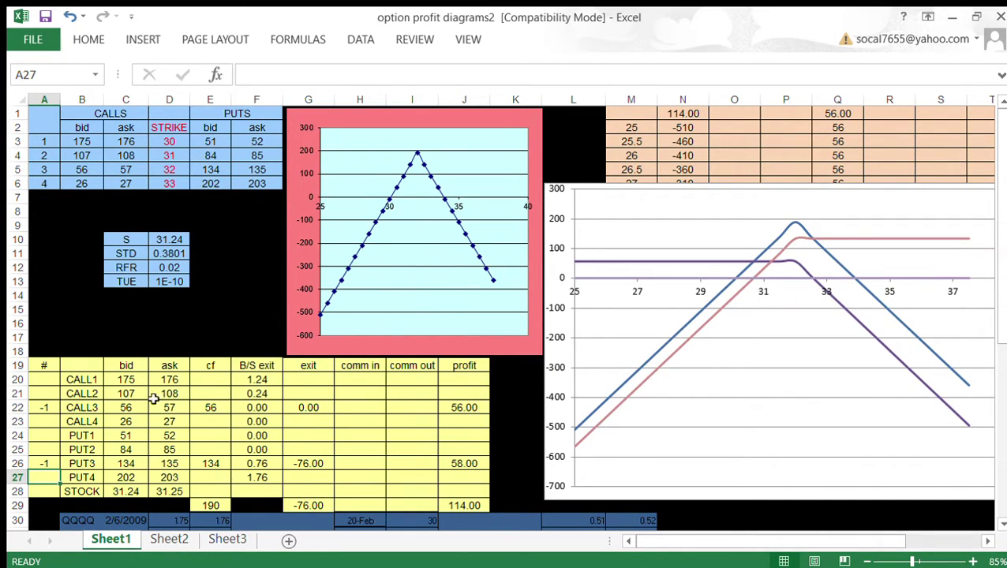
- Enter 1 for CALL4 (strike 33) in A23, cutting total profit to 87.00
{"action": "left_click", "coordinate": [45, 422]}
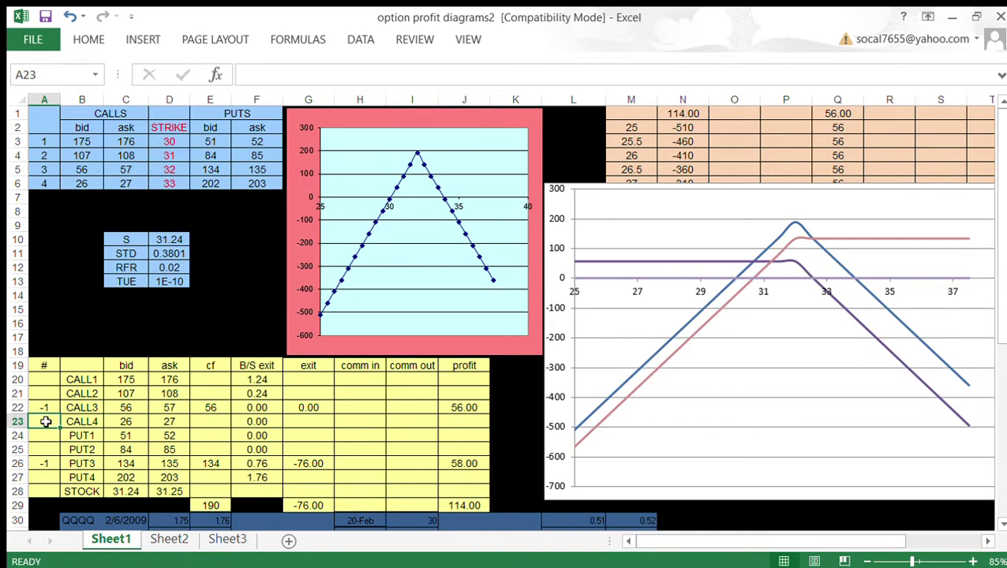
{"action": "type", "text": "1"}
{"action": "key", "text": "Return"}
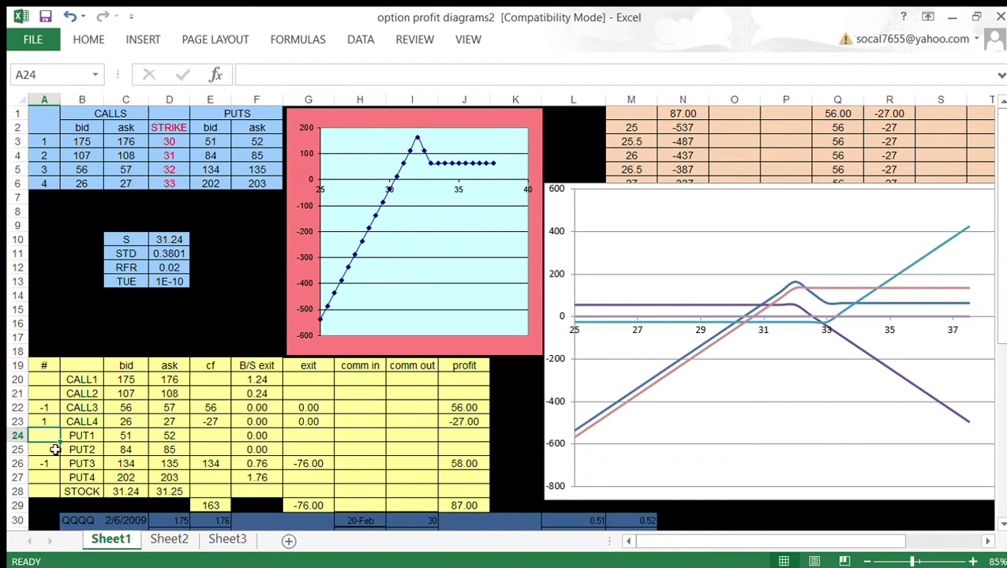
- Enter 1 for PUT2 (strike 31) in A25, dropping total profit to 2.00
{"action": "left_click", "coordinate": [46, 449]}
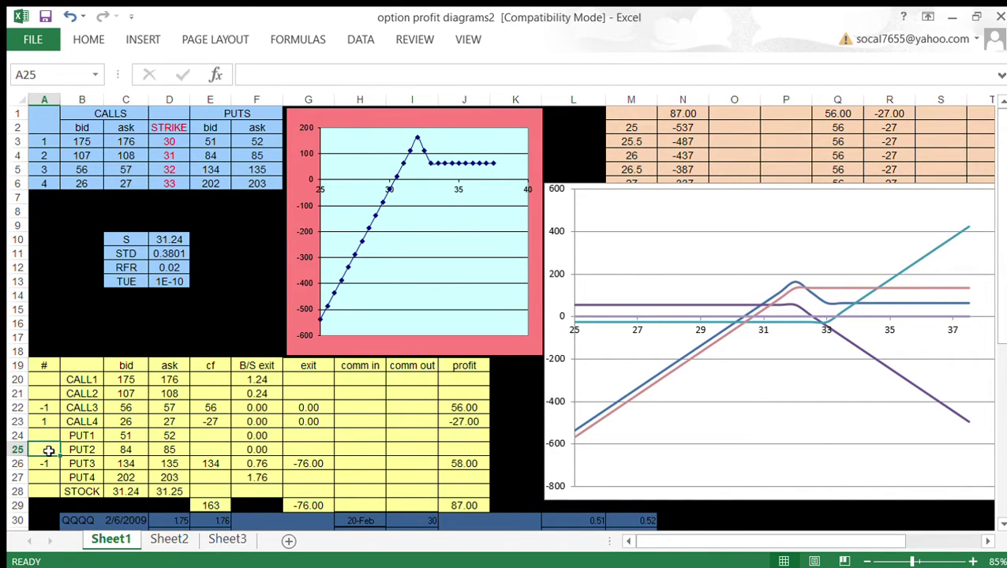
{"action": "type", "text": "1"}
{"action": "key", "text": "Return"}
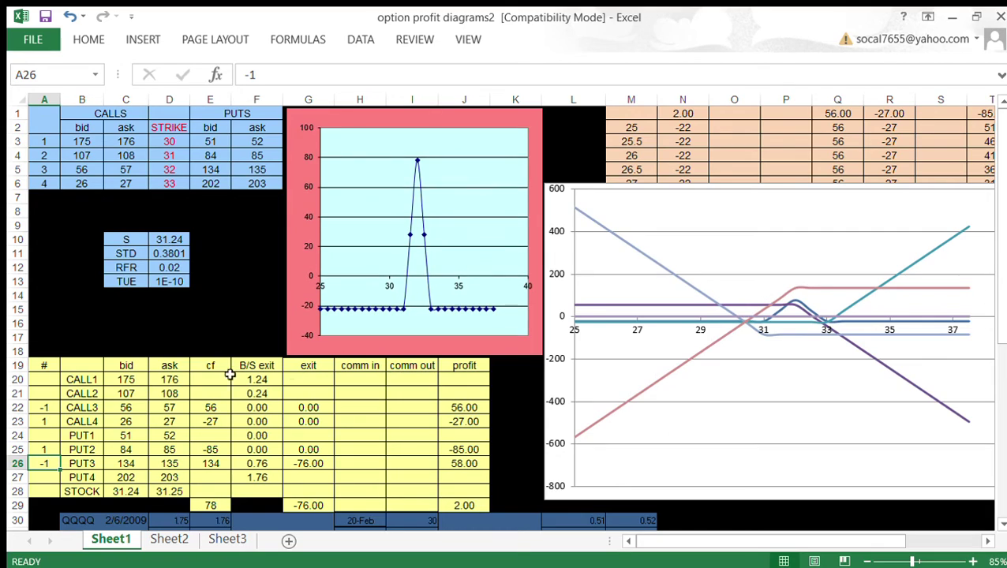